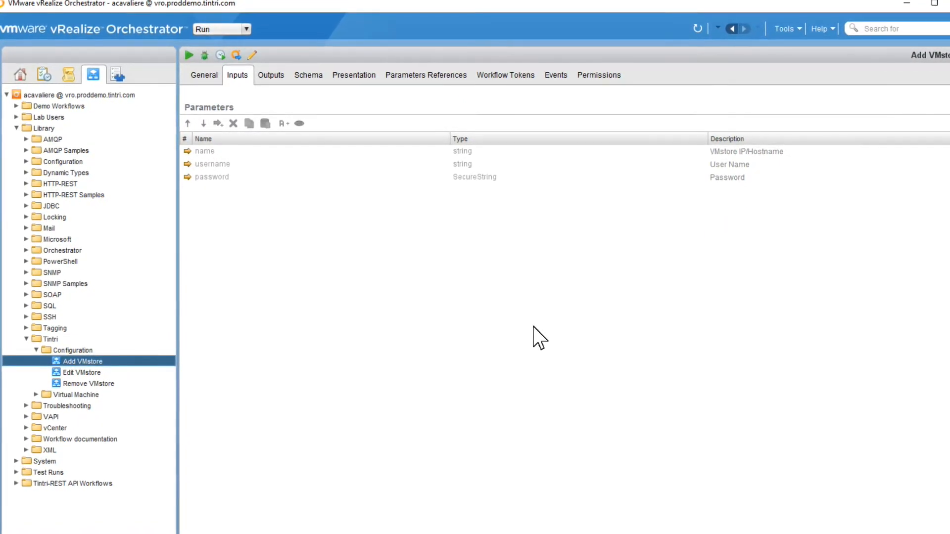
Create a new workflow named 'Add multiple VMstores' in the Tintri Configuration folder
right_click(73, 349)
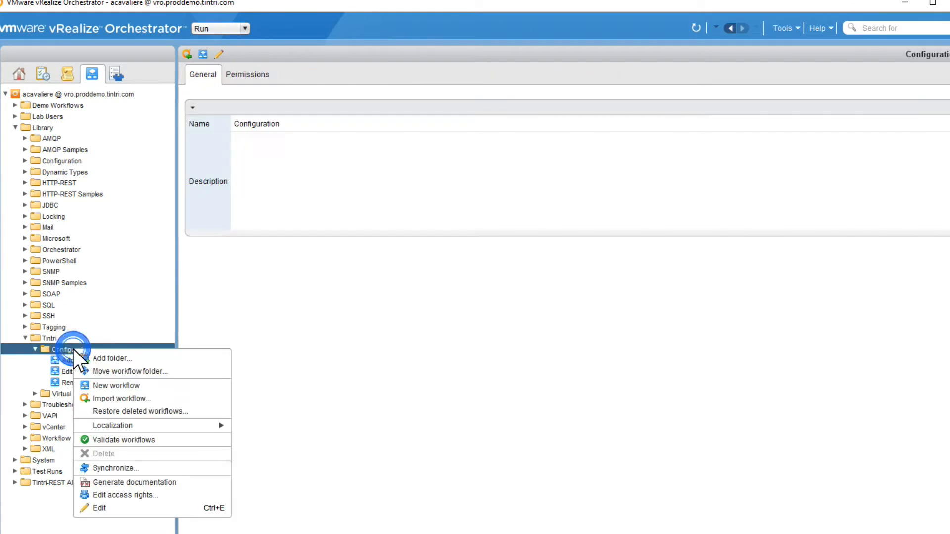
click(114, 386)
text(Add m)
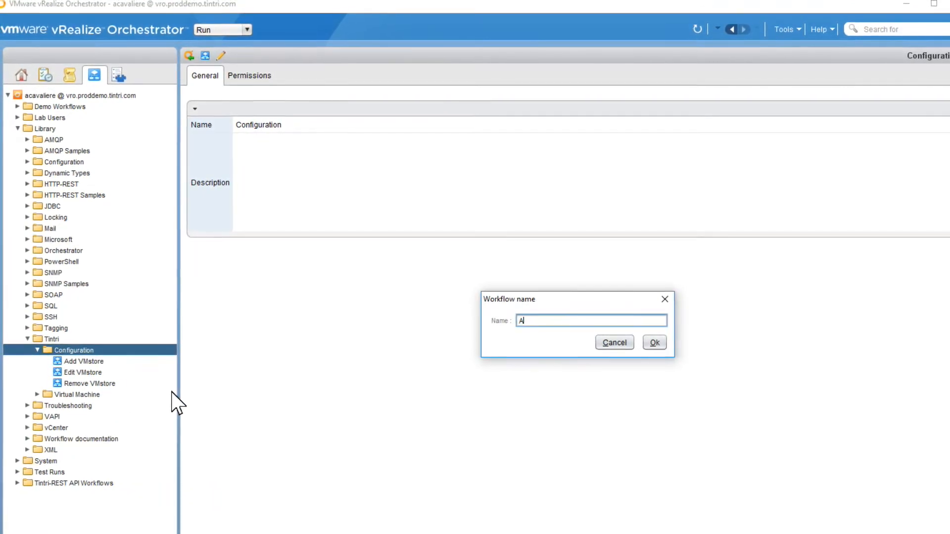
text(ultiple VMstore)
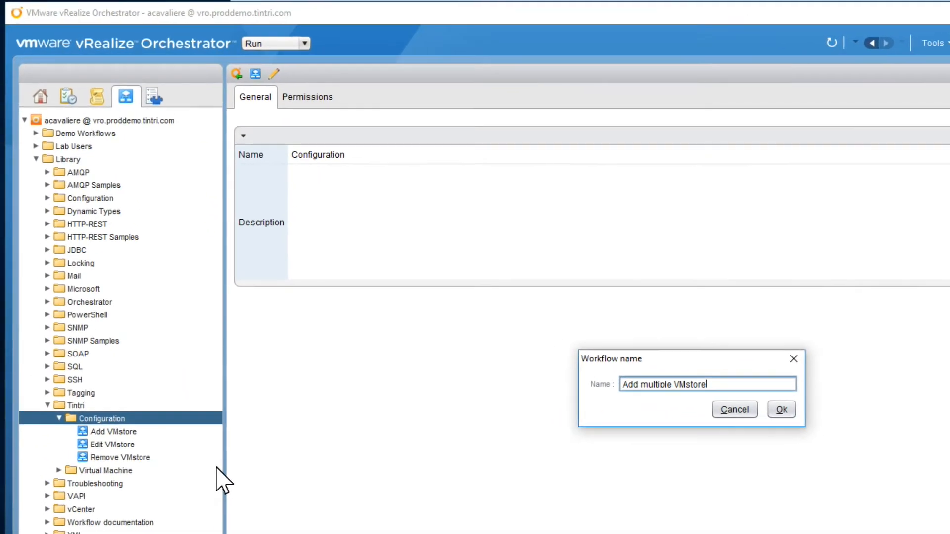
key(Return)
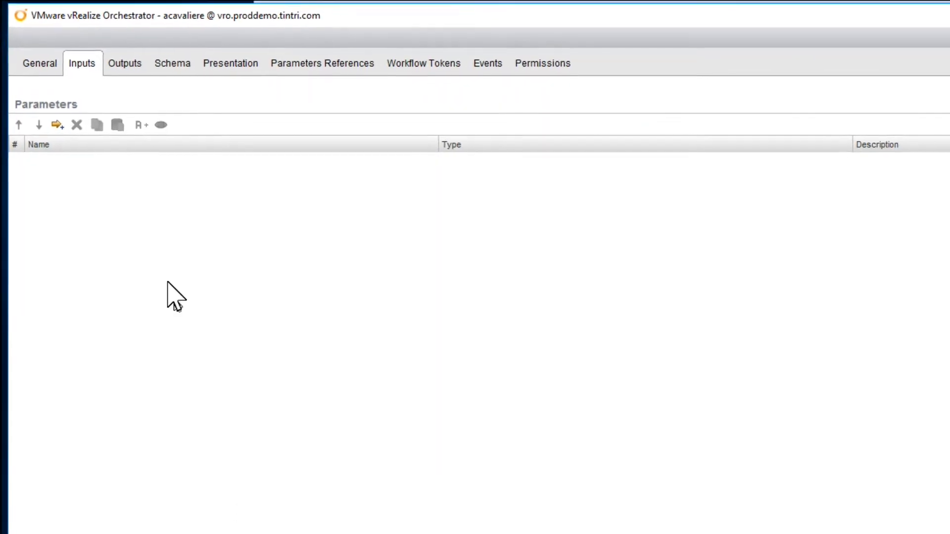
Insert a Foreach element between start and end in the schema that runs the Add VMstore workflow
click(180, 68)
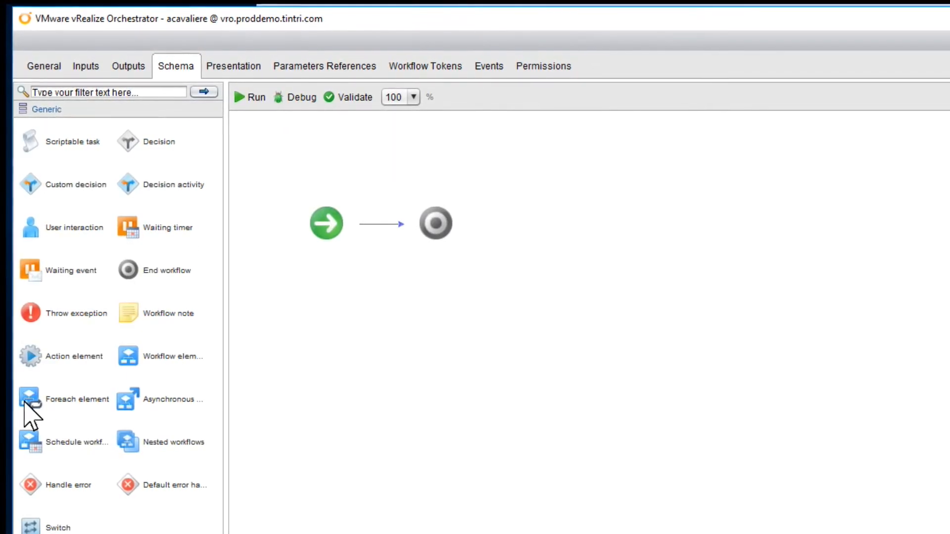
drag(34, 414, 390, 228)
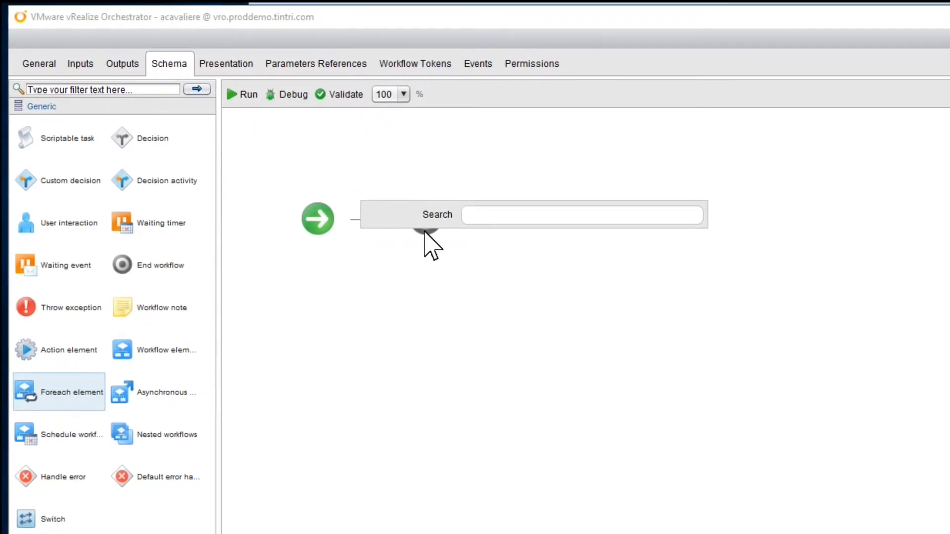
text(add vm)
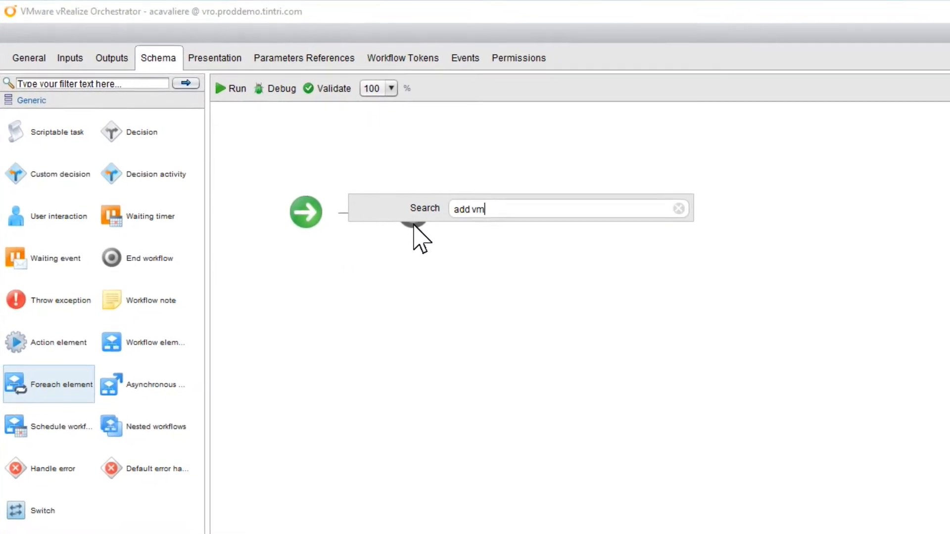
click(444, 211)
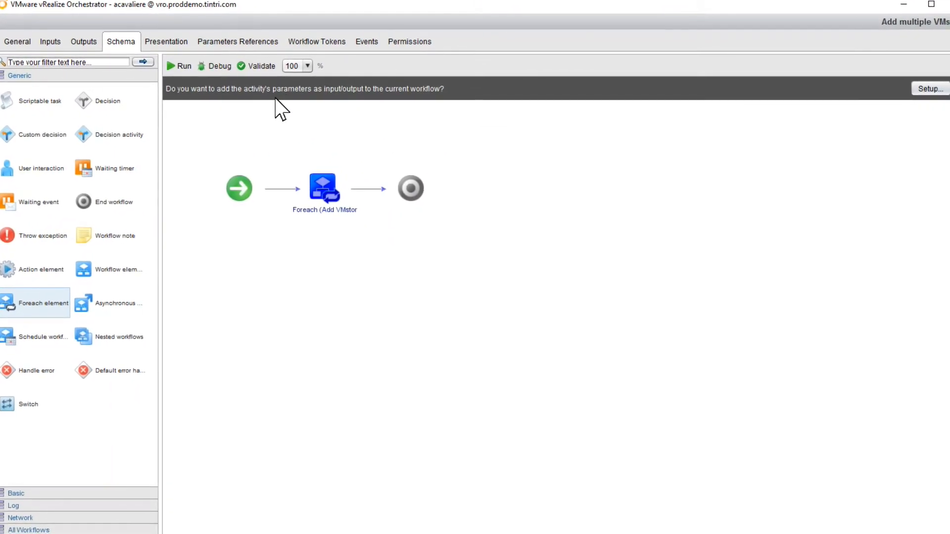
Promote the Foreach's name, username and password as workflow inputs and var as an output
click(924, 87)
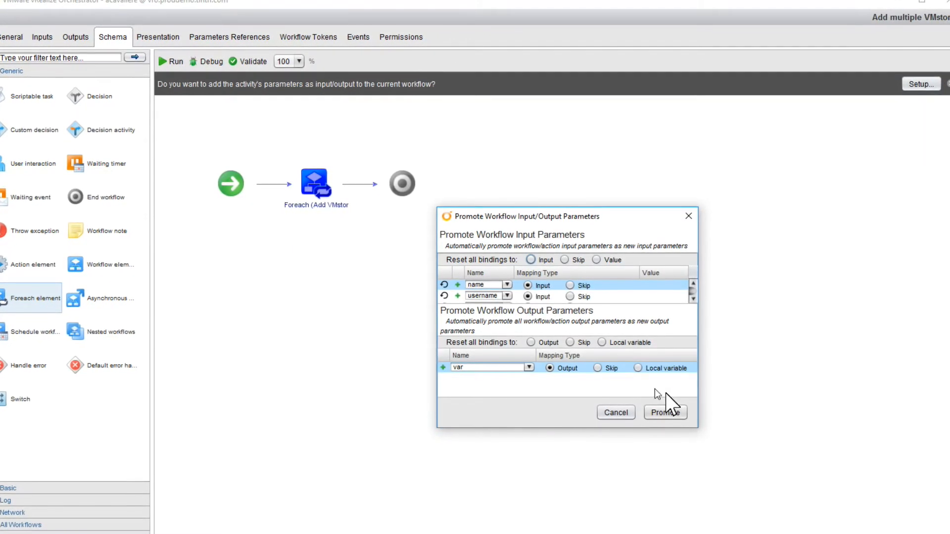
drag(692, 430, 801, 487)
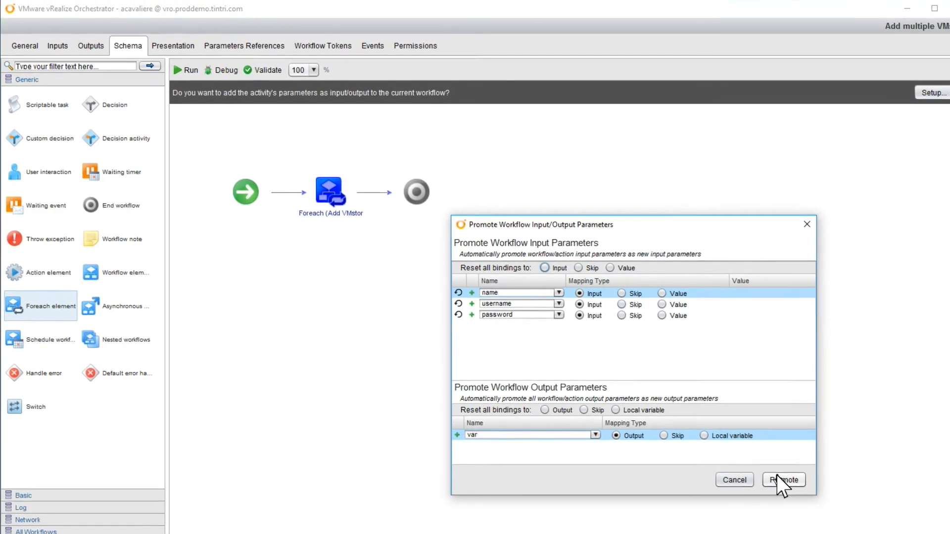
click(784, 480)
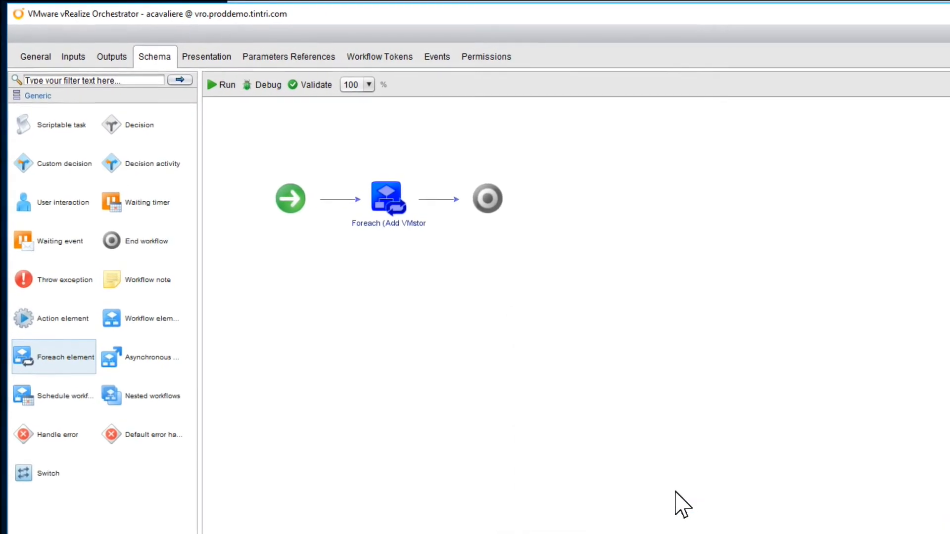
Rename the workflow's 'name' input parameter to VMstores
click(72, 58)
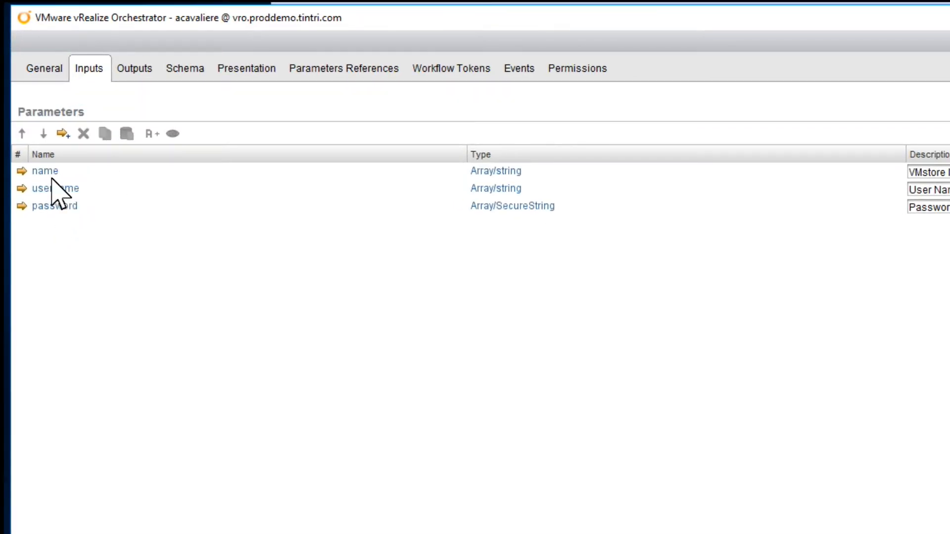
double_click(50, 173)
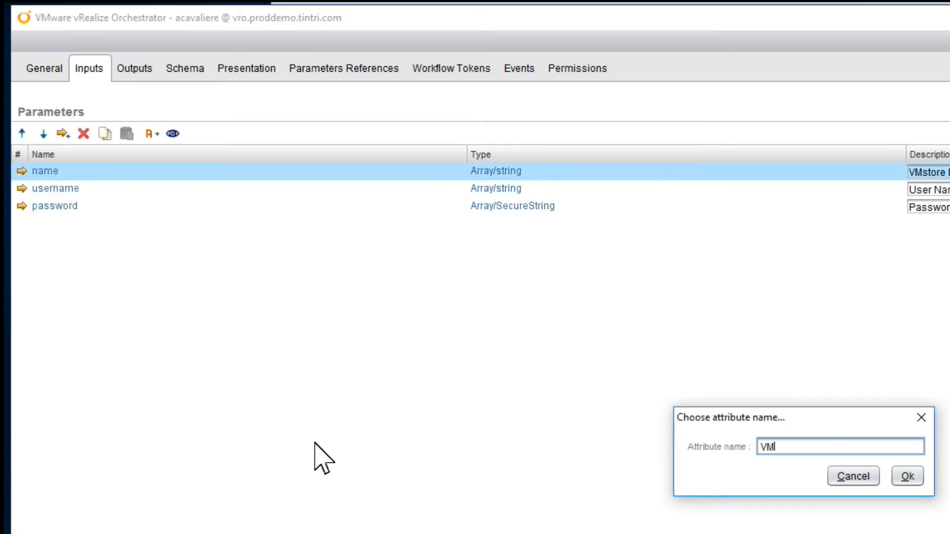
key(Return)
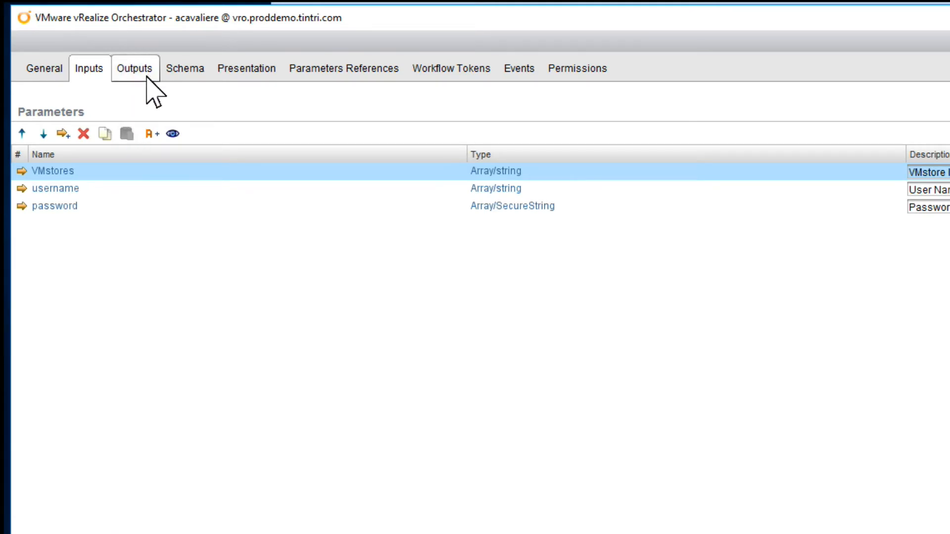
Limit the Foreach's traversed arrays to VMstores, unchecking username and password
click(181, 73)
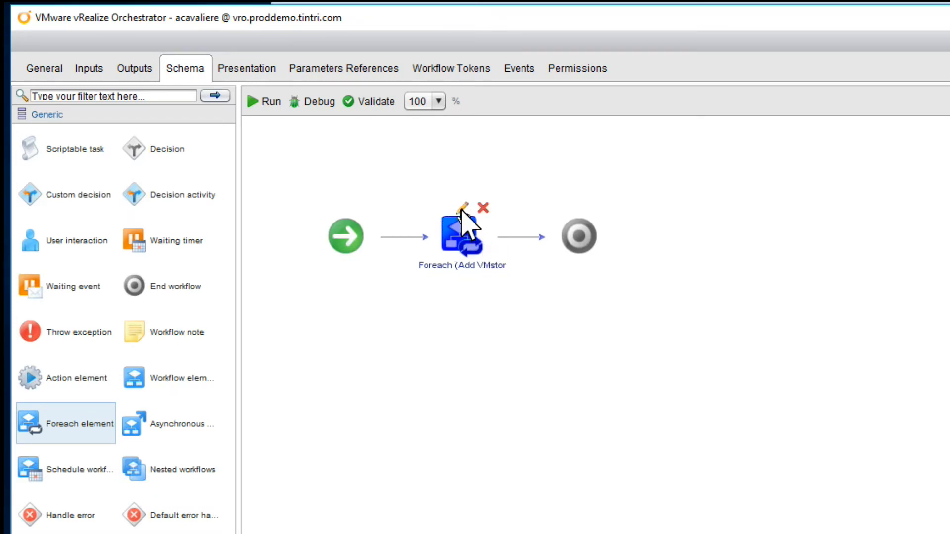
click(462, 208)
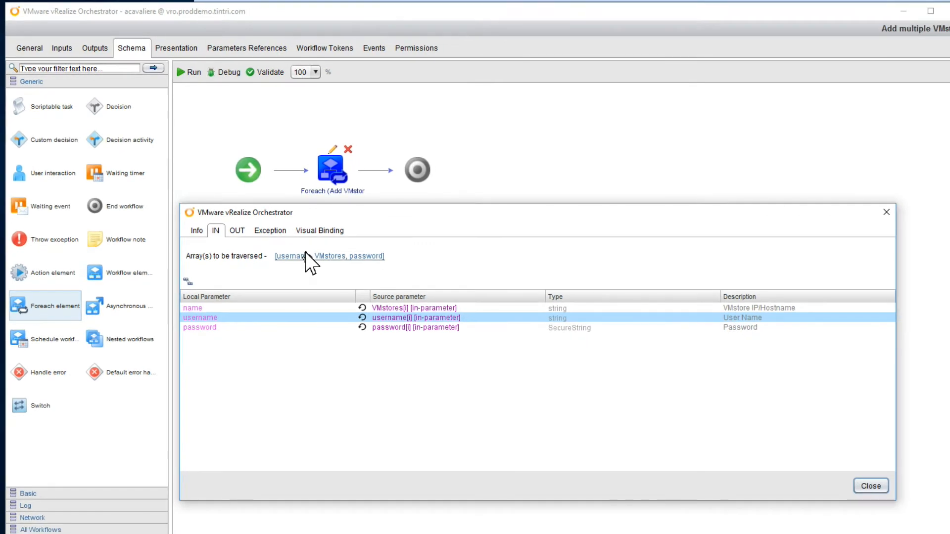
click(305, 255)
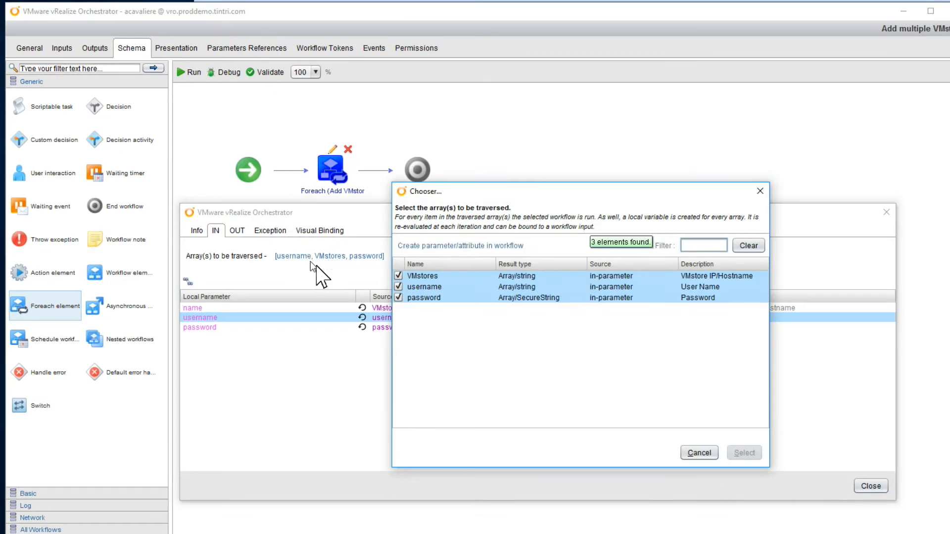
click(399, 287)
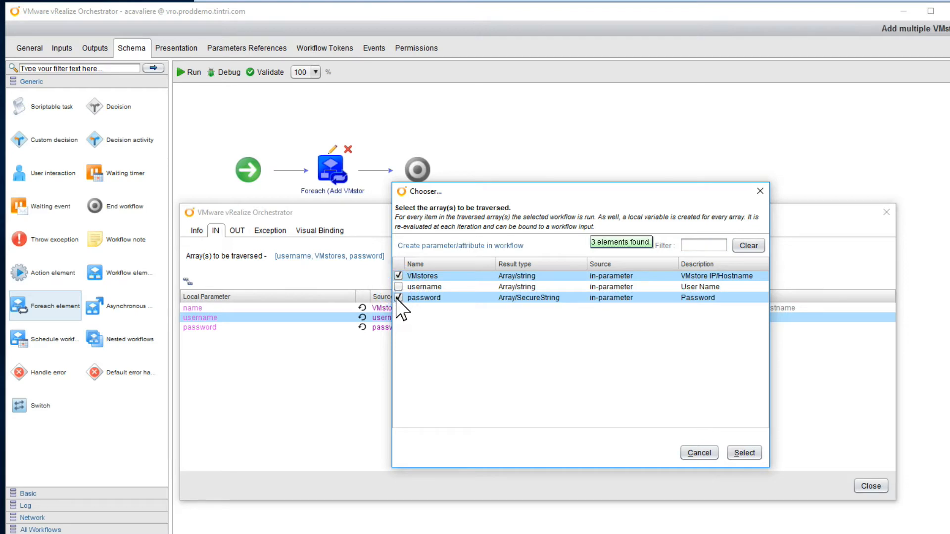
click(398, 297)
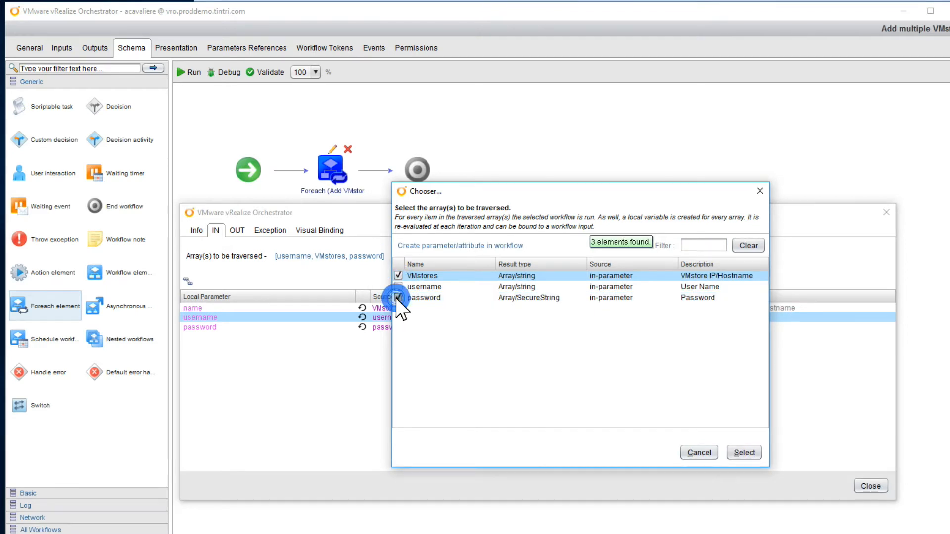
click(741, 458)
click(870, 486)
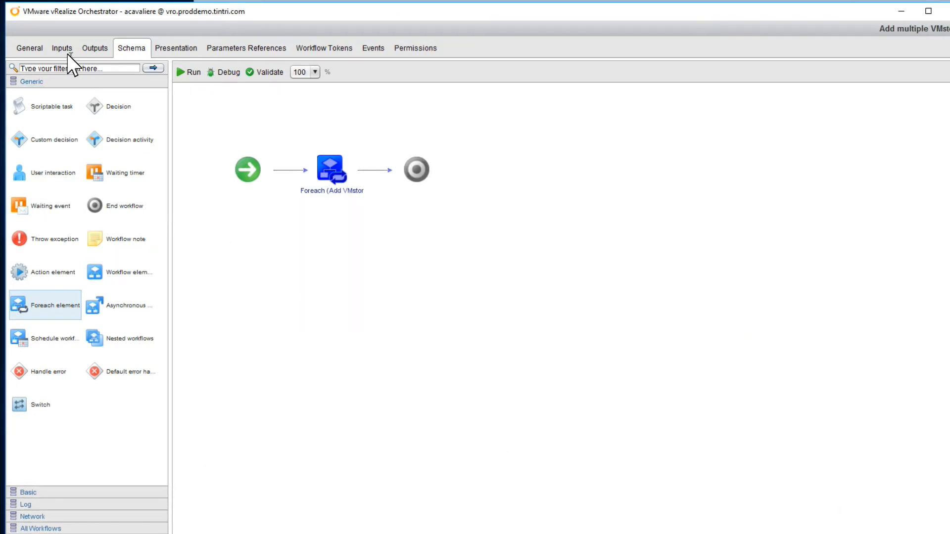
Change the username input to a plain string and password to a single SecureString, not arrays
click(62, 43)
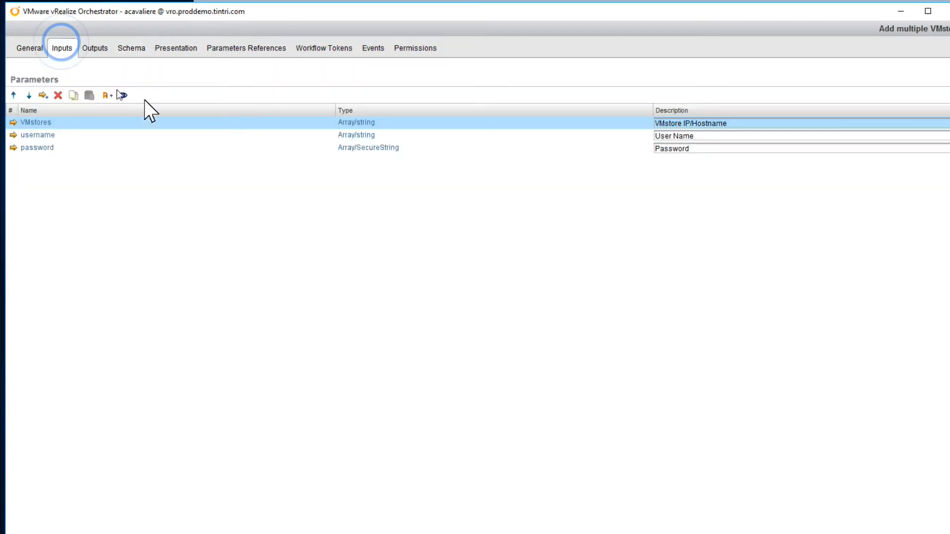
click(360, 136)
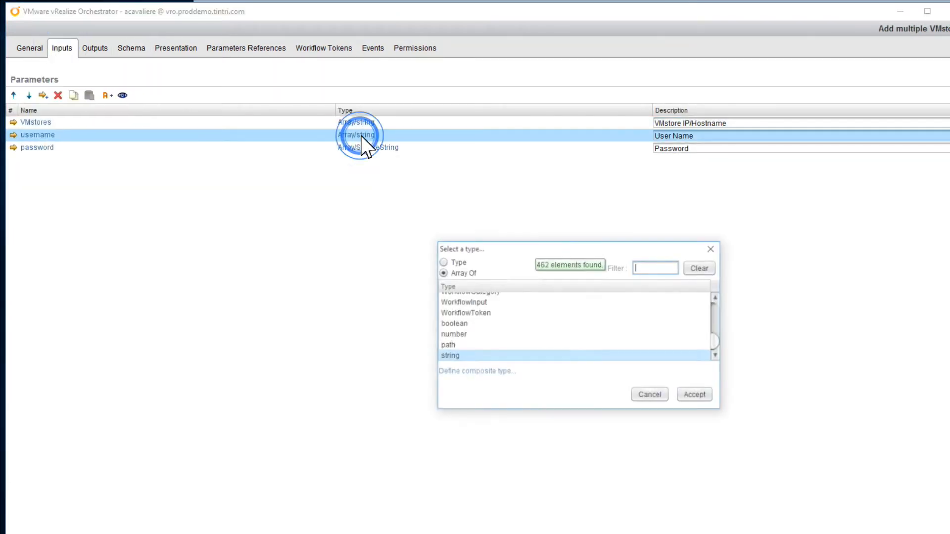
click(440, 262)
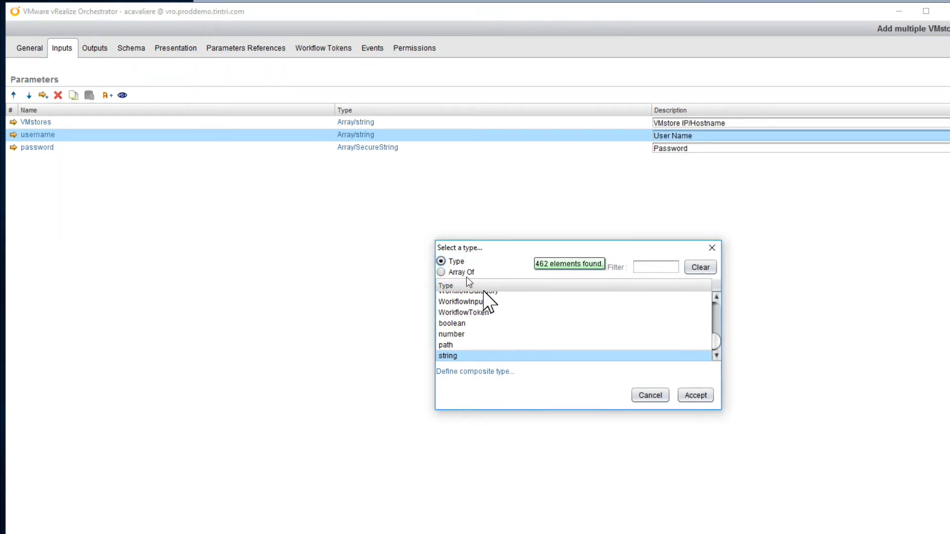
click(706, 395)
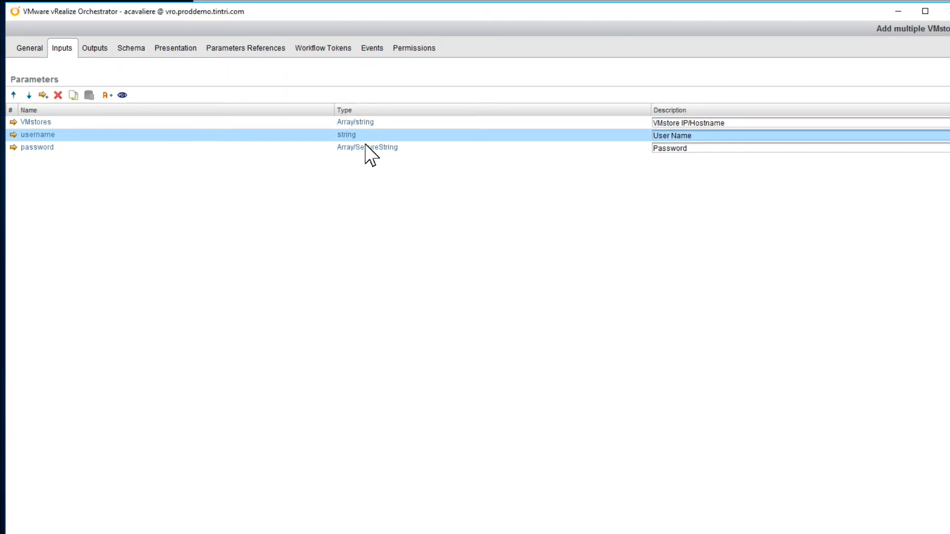
click(385, 147)
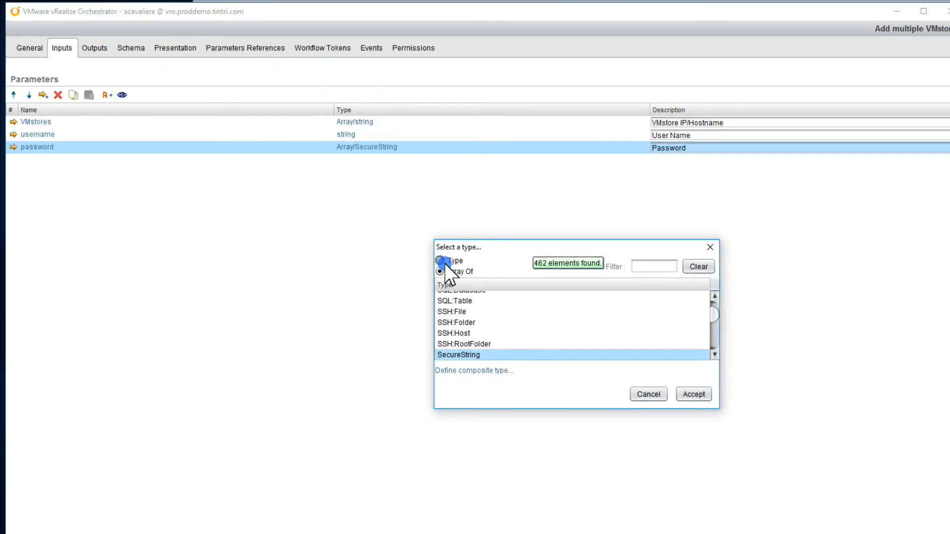
click(694, 394)
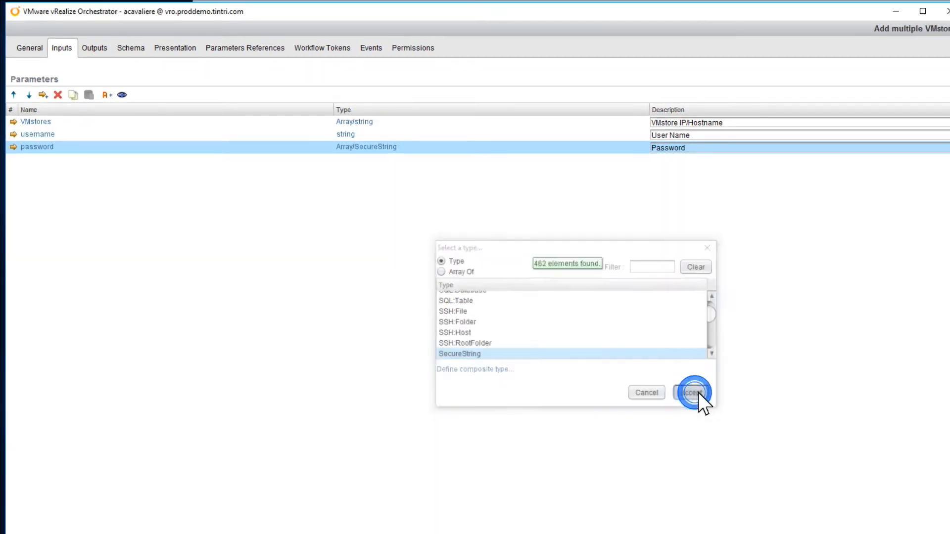
click(132, 48)
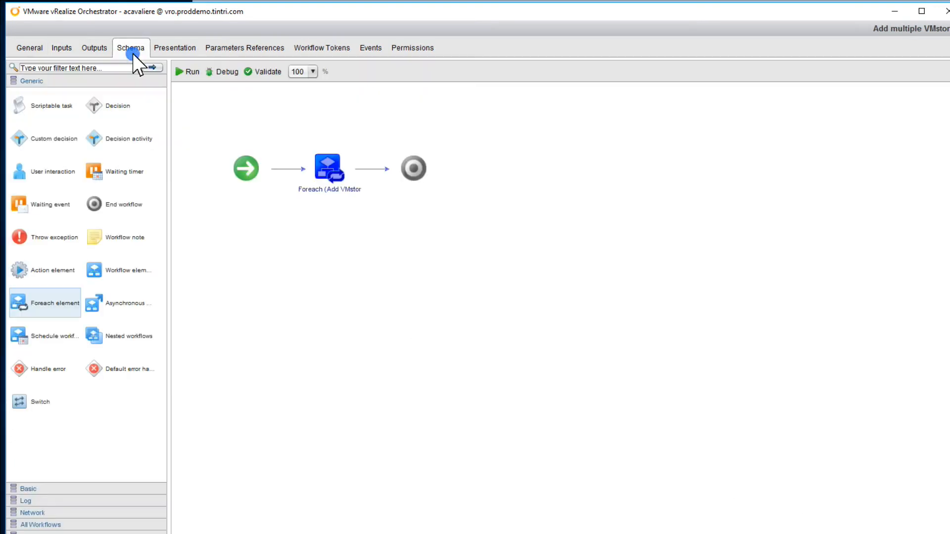
Bind the Foreach's username and password inputs to the workflow's username and password in-parameters
click(328, 148)
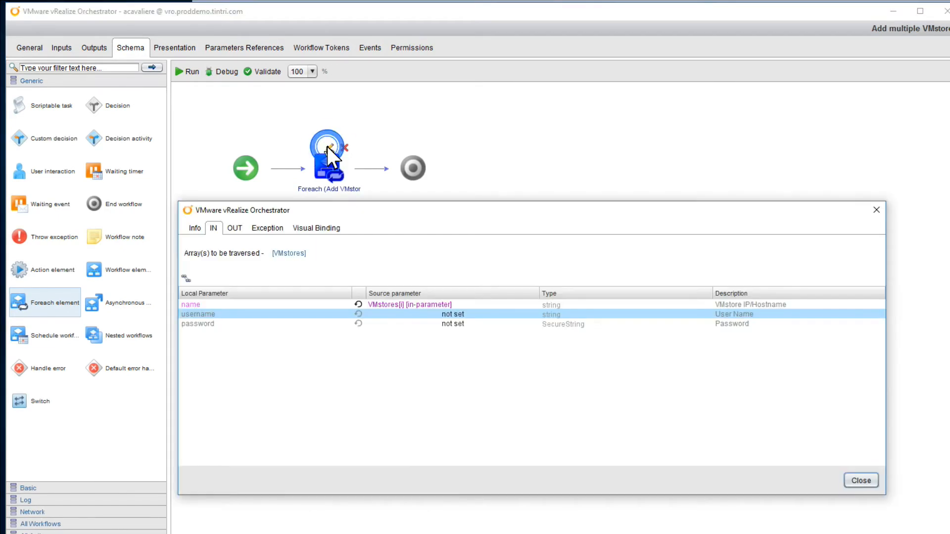
click(452, 315)
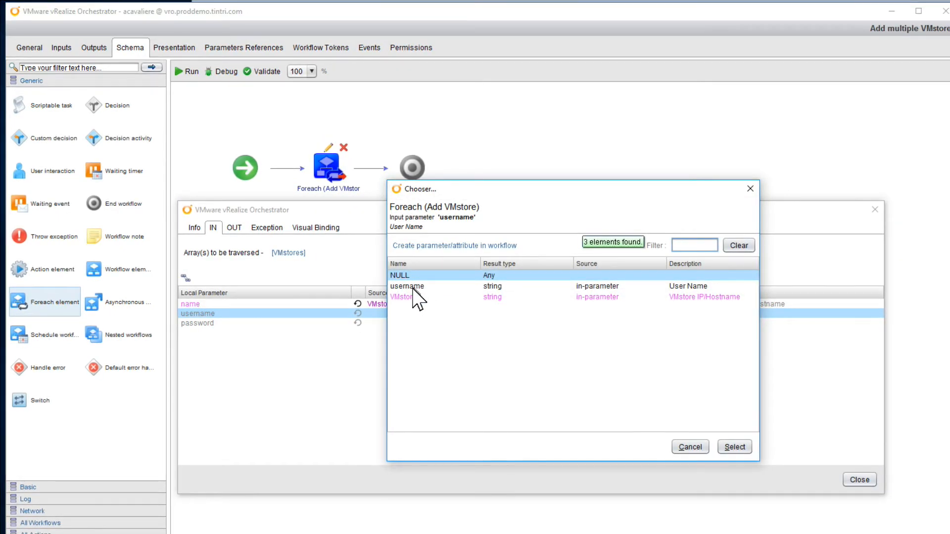
double_click(412, 287)
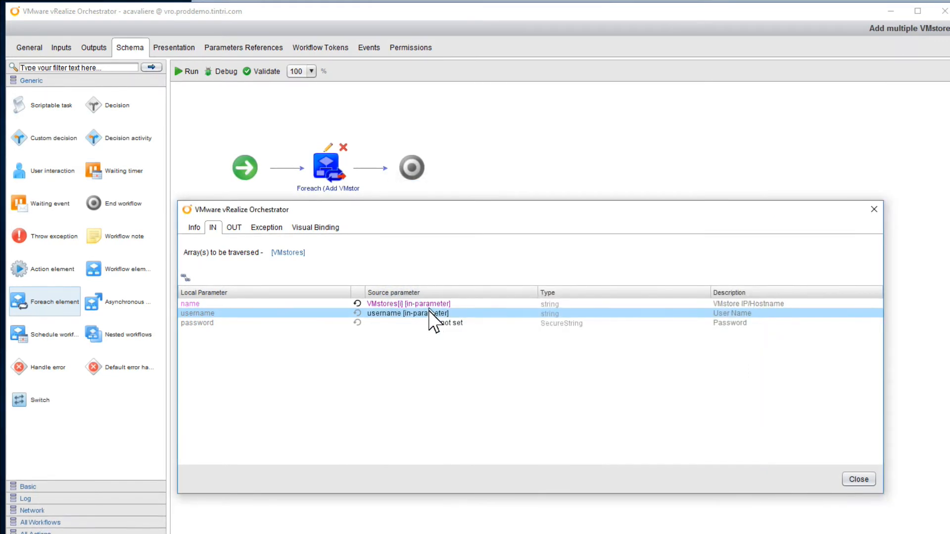
click(442, 325)
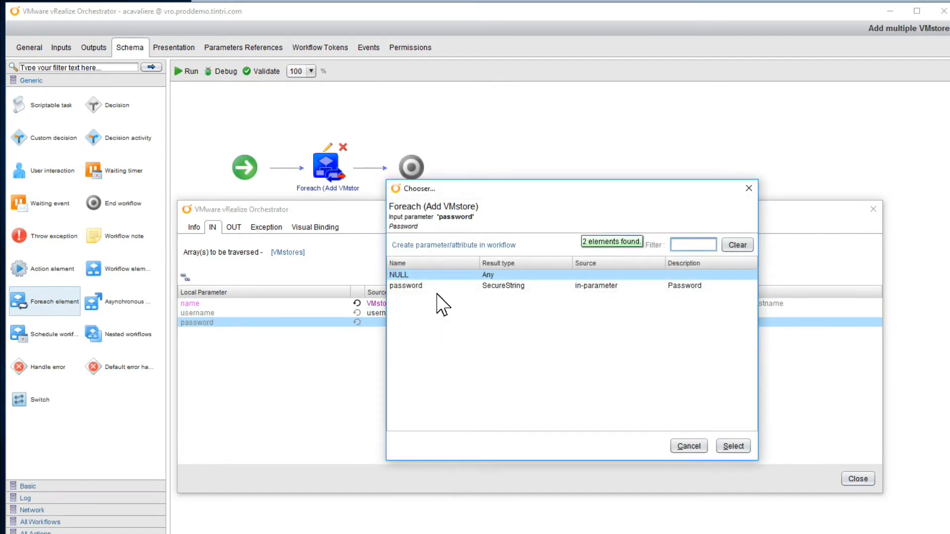
double_click(429, 289)
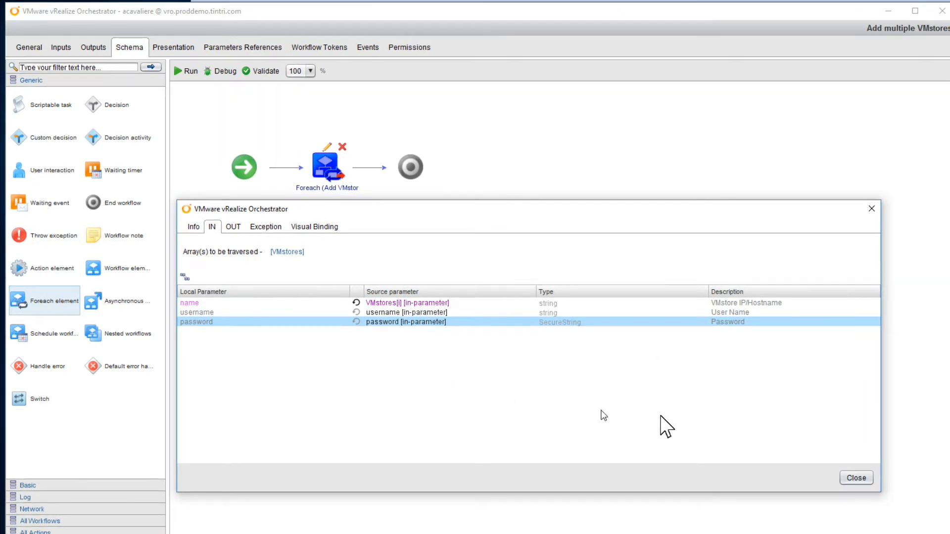
click(856, 478)
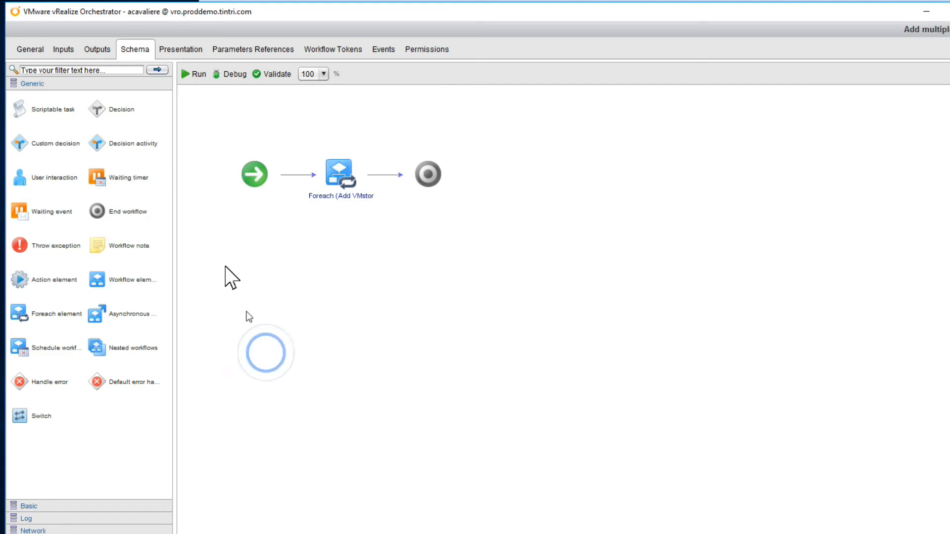
double_click(340, 161)
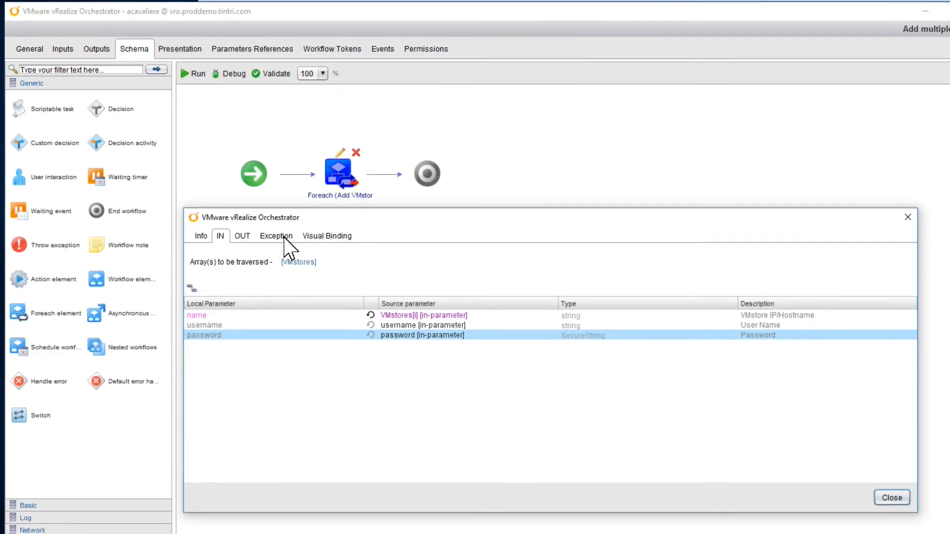
Make the Foreach catch any exception and continue, logging System.log("Could not setup: " + name)
click(285, 237)
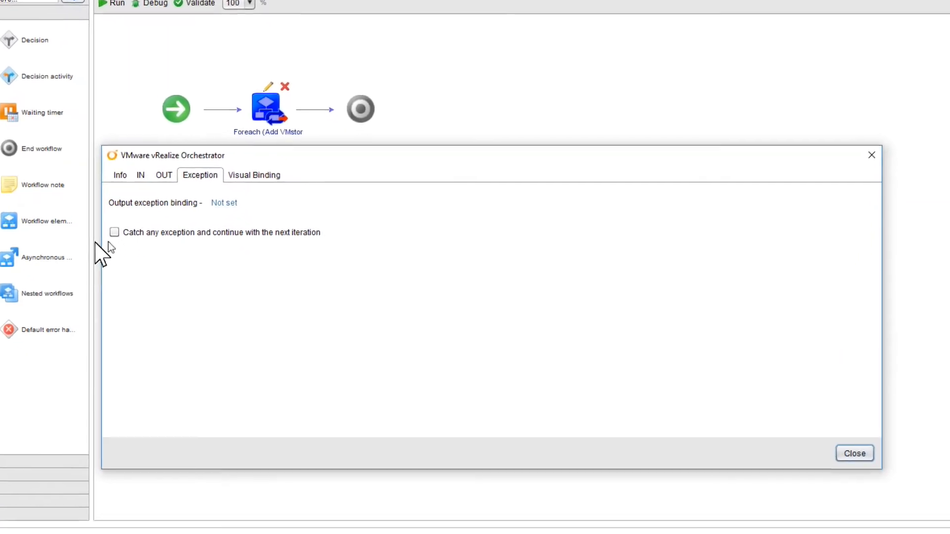
click(114, 233)
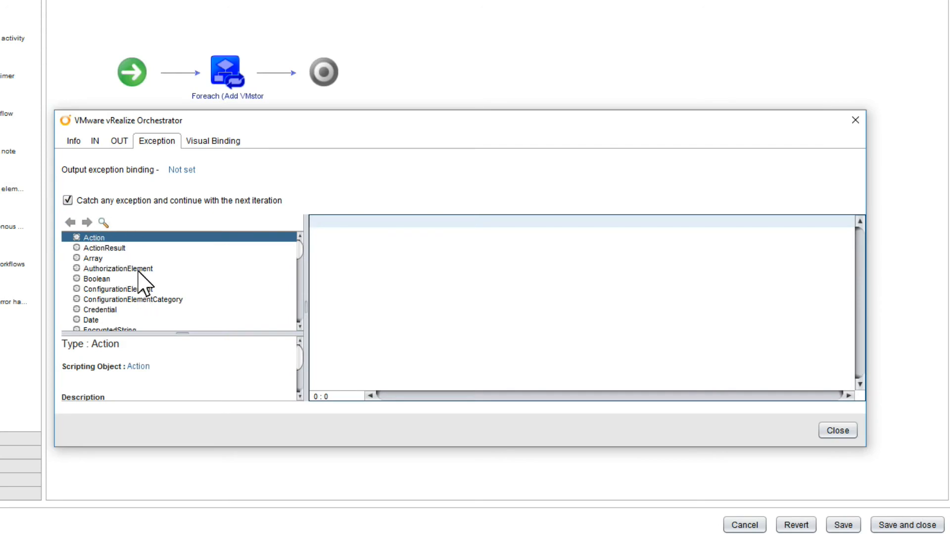
click(426, 222)
text(Could not setup: " +)
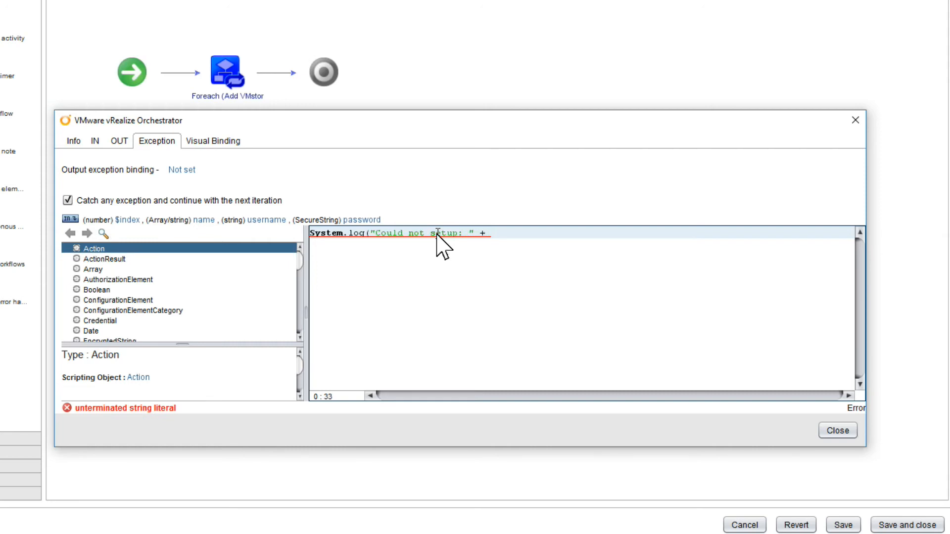
text())
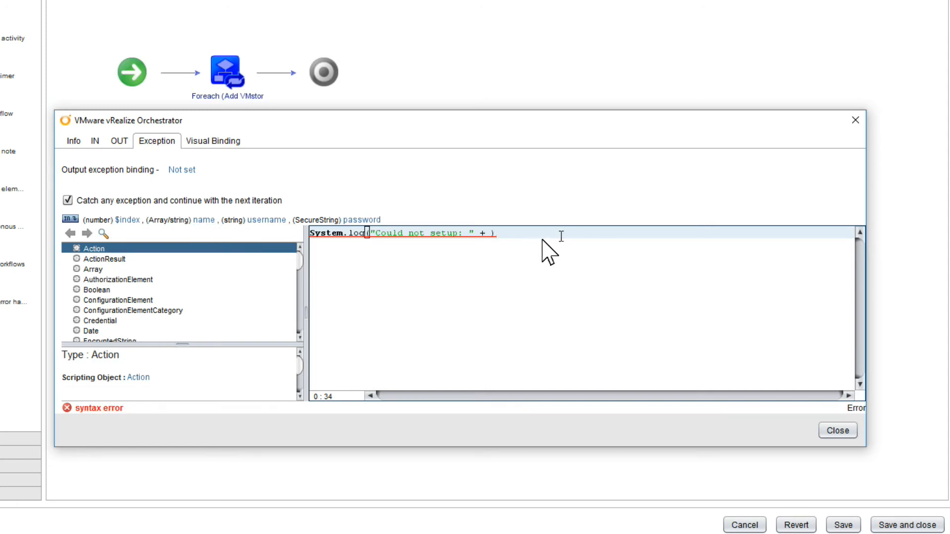
click(488, 233)
click(207, 219)
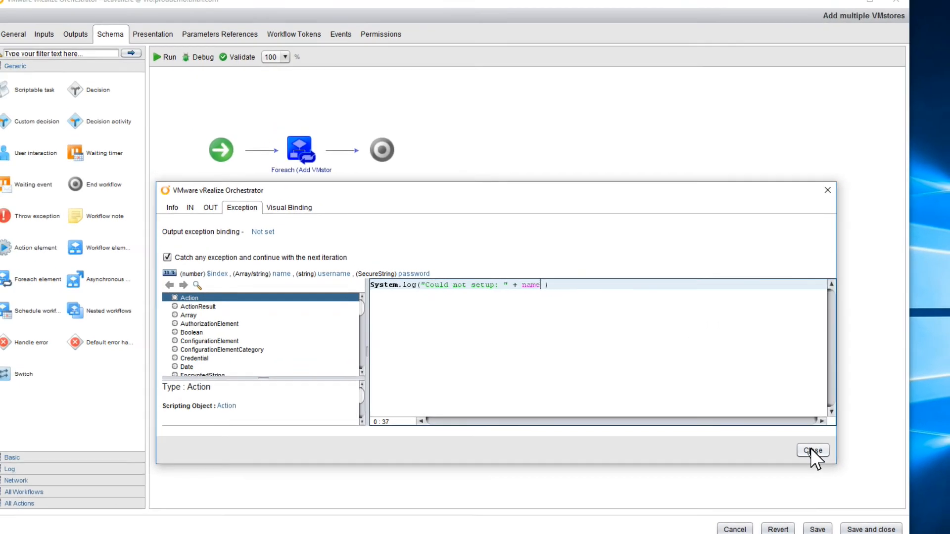
Validate the Add multiple VMstores workflow, then save and close it
click(818, 443)
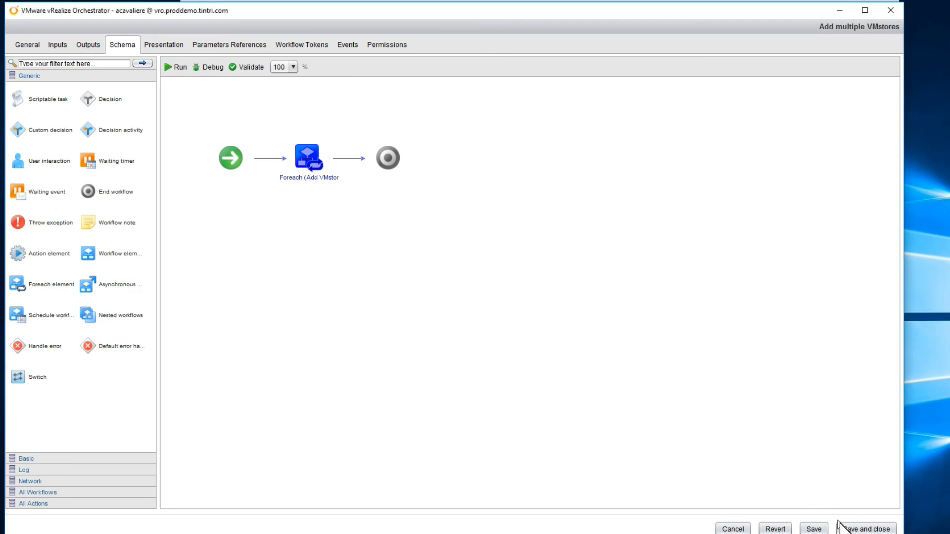
click(243, 66)
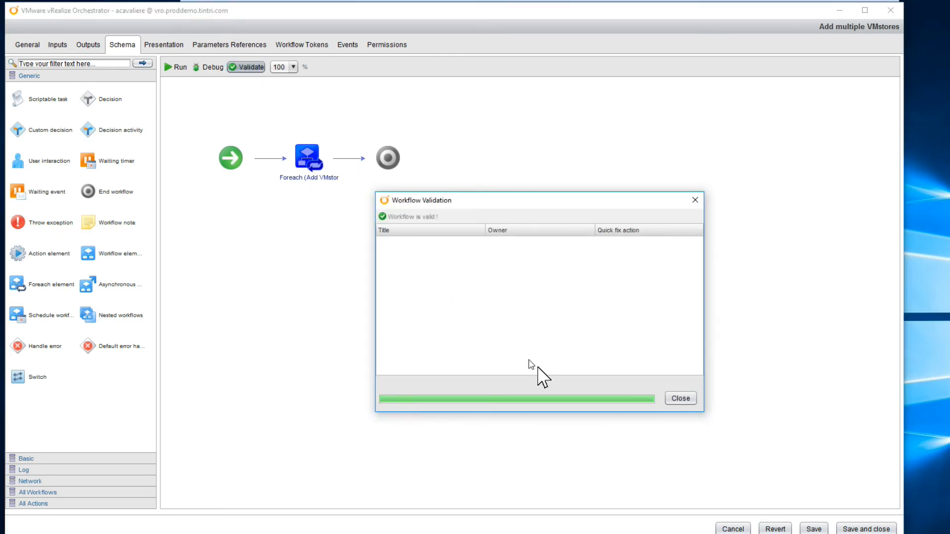
click(682, 399)
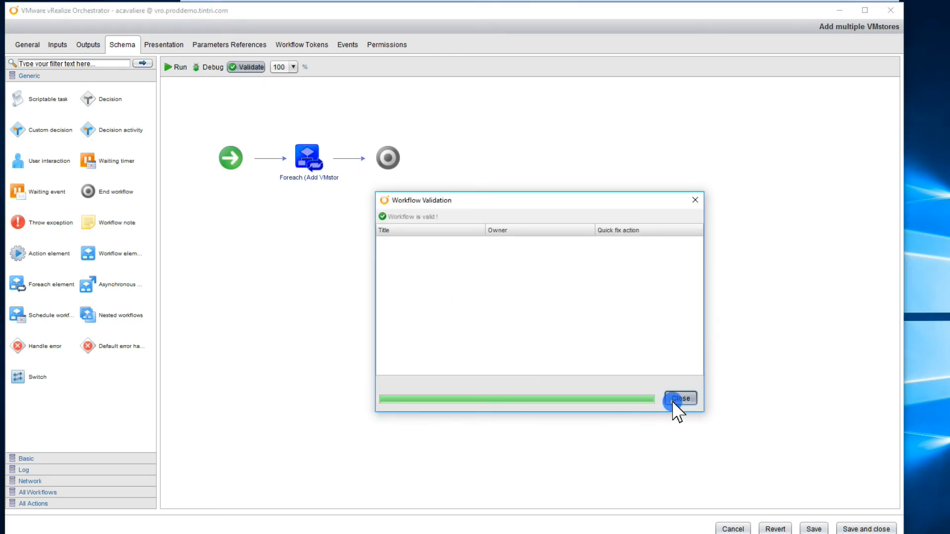
click(856, 529)
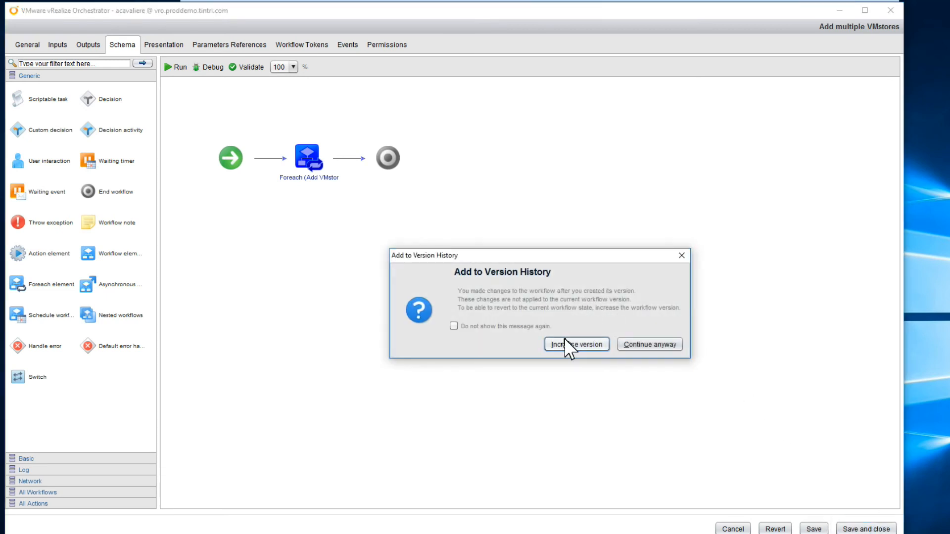
Save the workflow as a new version and start a run of Add multiple VMstores
click(569, 344)
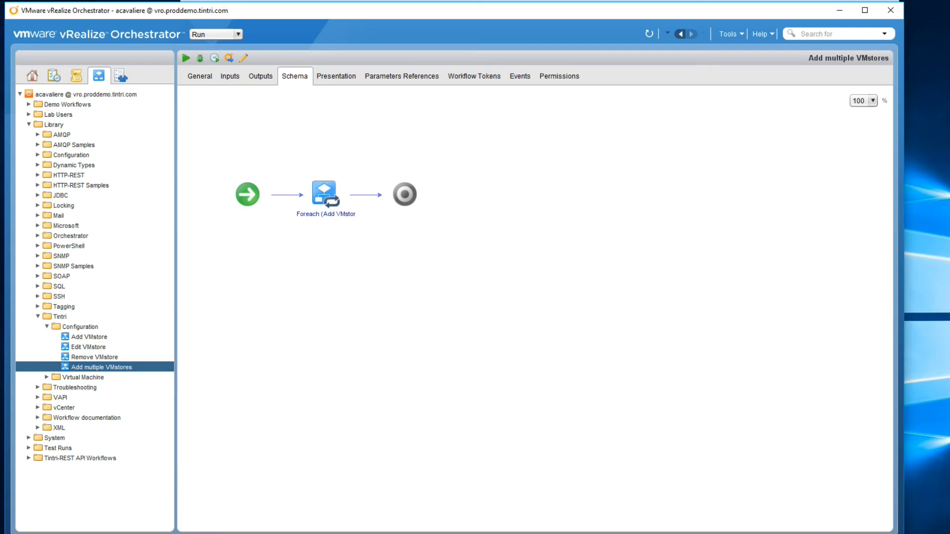
right_click(110, 368)
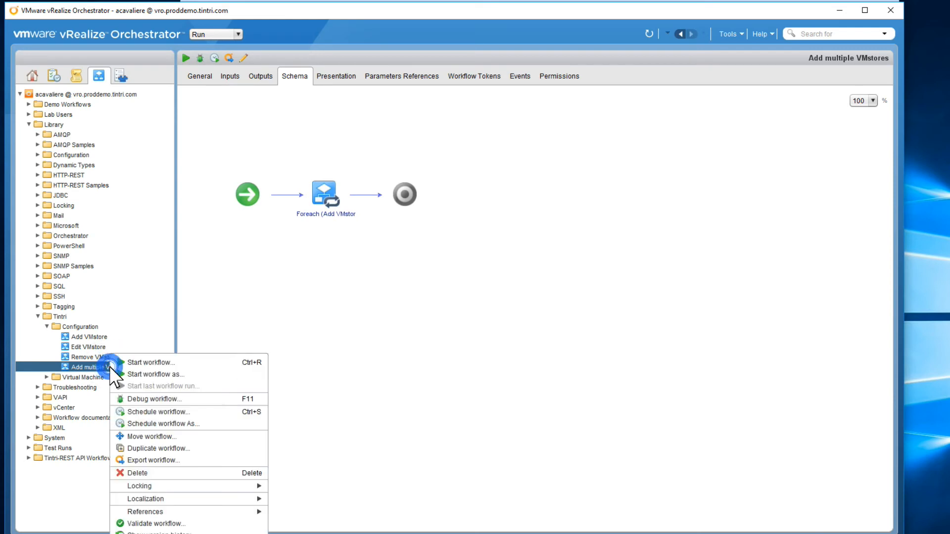
click(152, 363)
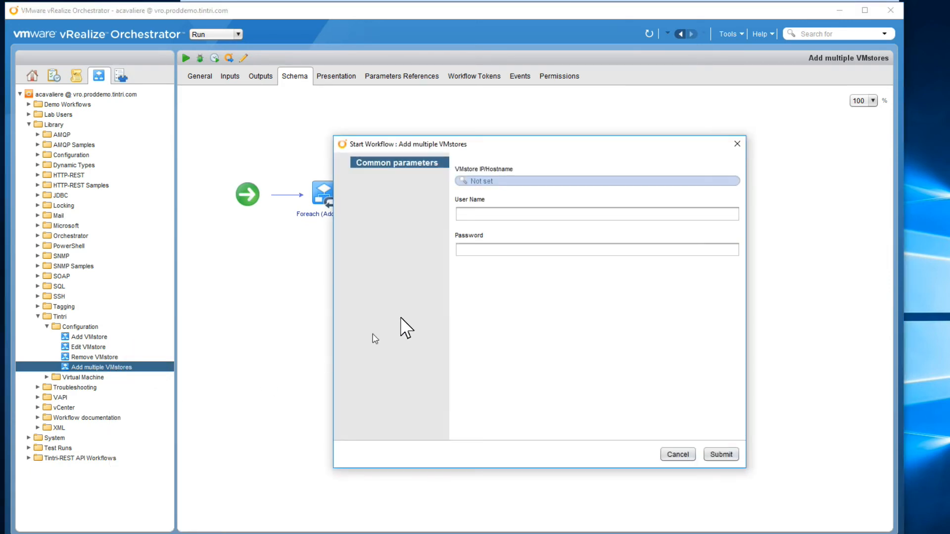
Enter the VMstore hostnames, user name and password, and submit the run
click(477, 180)
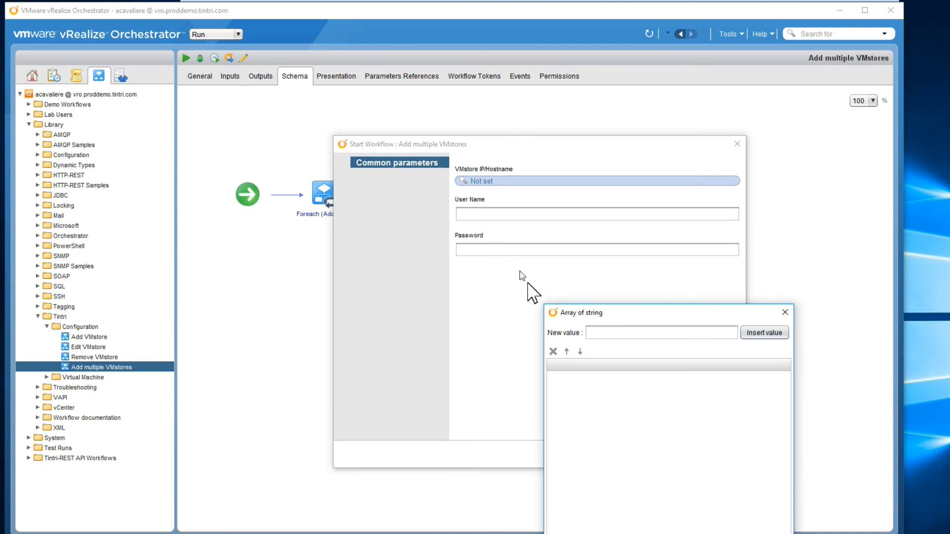
click(602, 334)
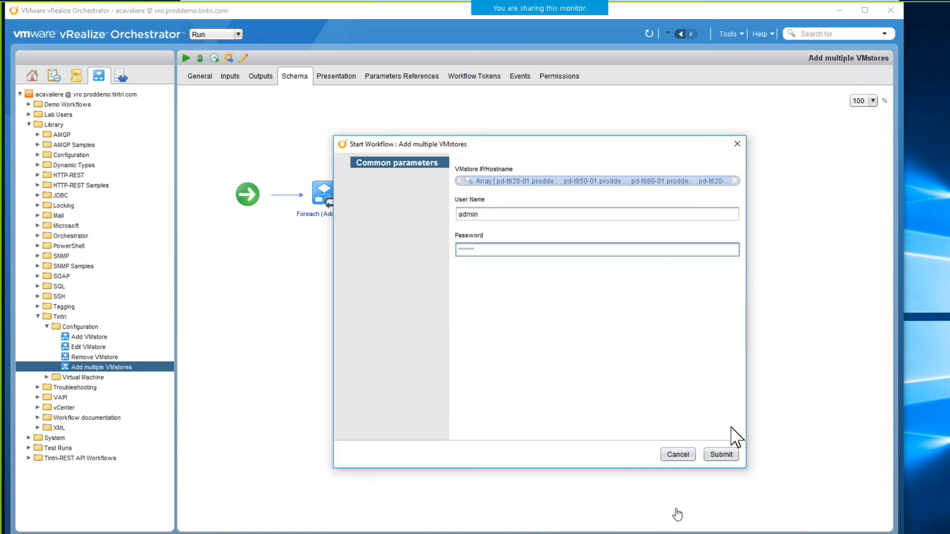
click(721, 454)
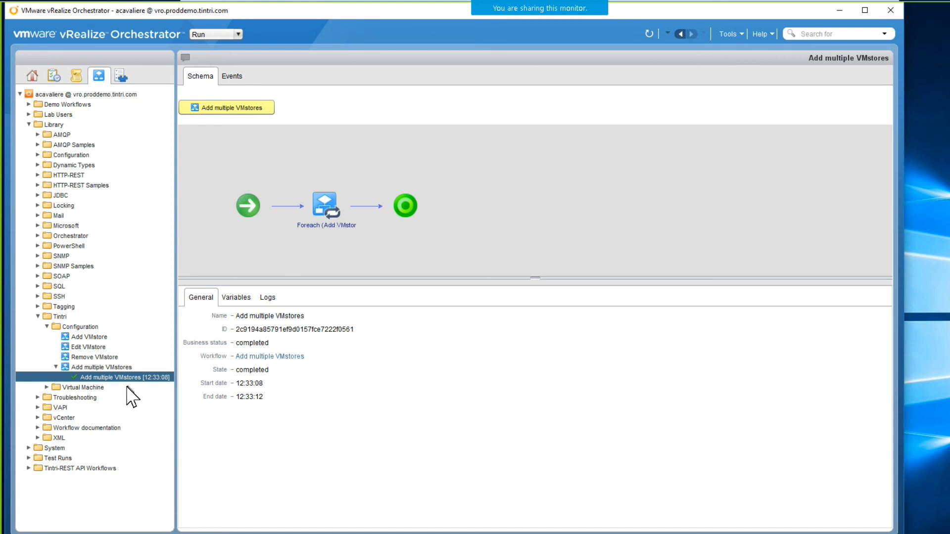
Expand the Tintri plug-in in the inventory to show the seven VMstores, including the new ones
click(121, 77)
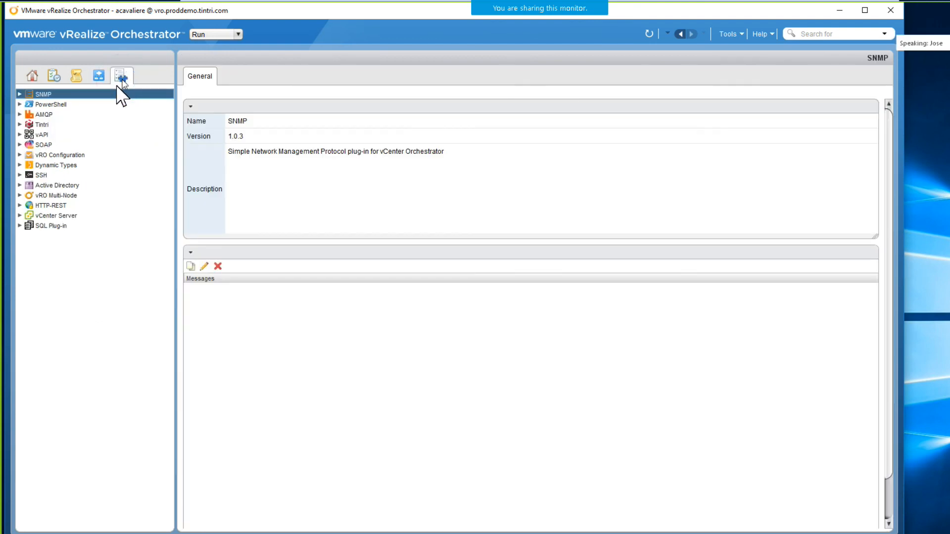
click(20, 125)
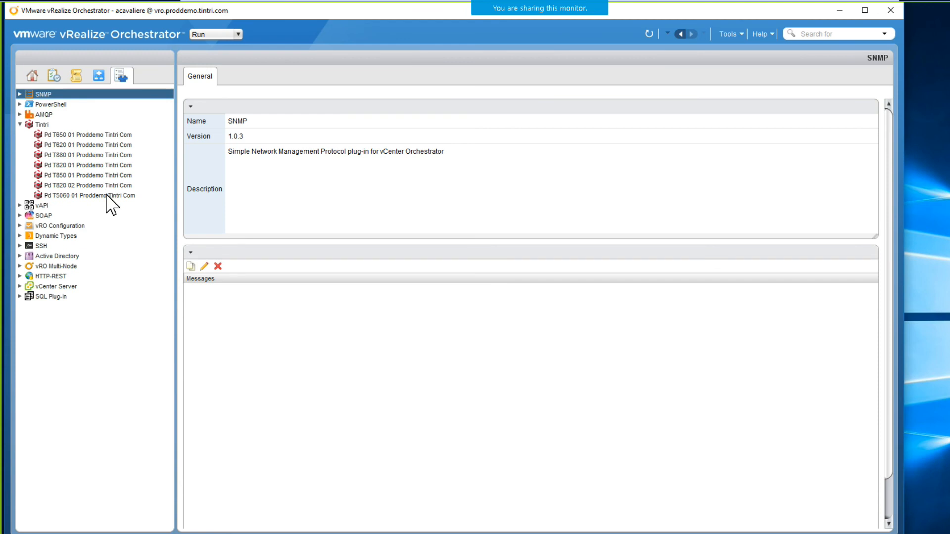